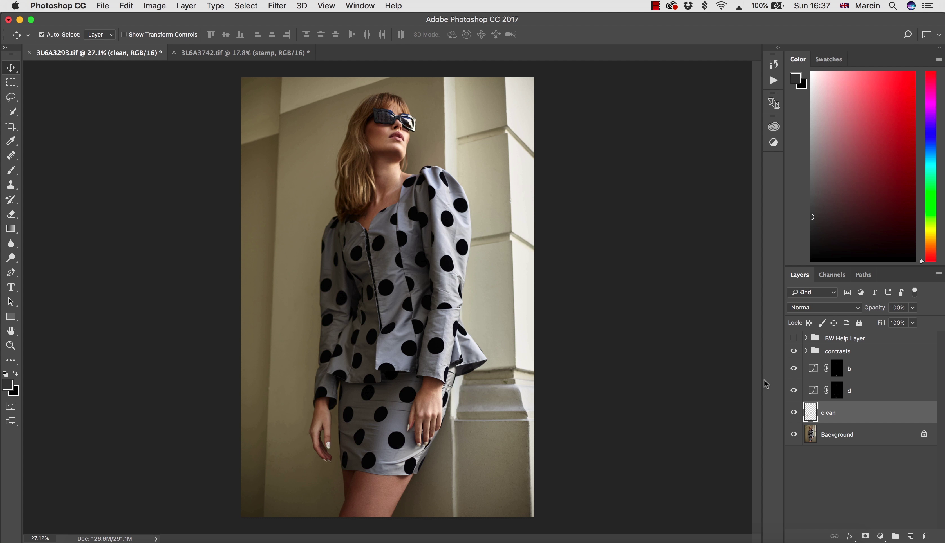
Stamp all visible layers into a new layer above the contrasts group and name it 'stamp'
left_click(845, 352)
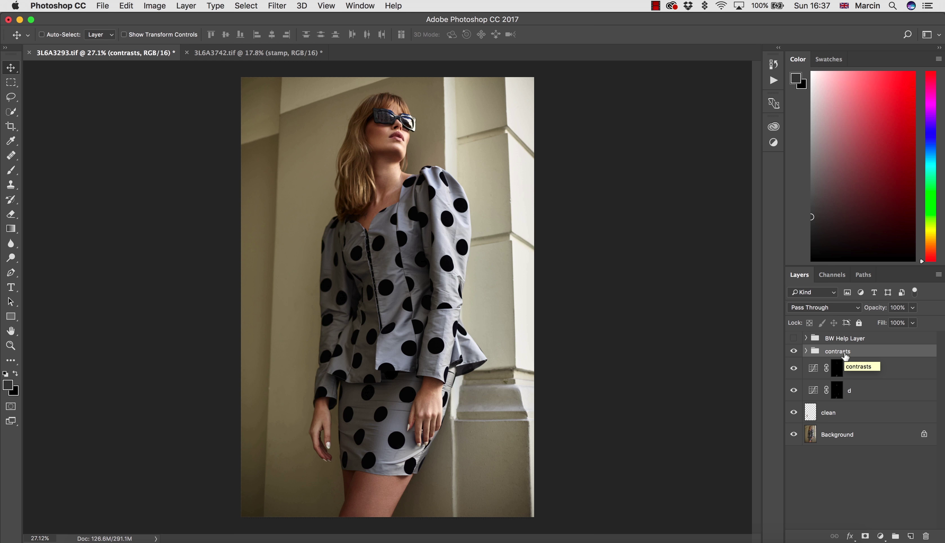
key("super+alt+shift+e")
double_click(834, 357)
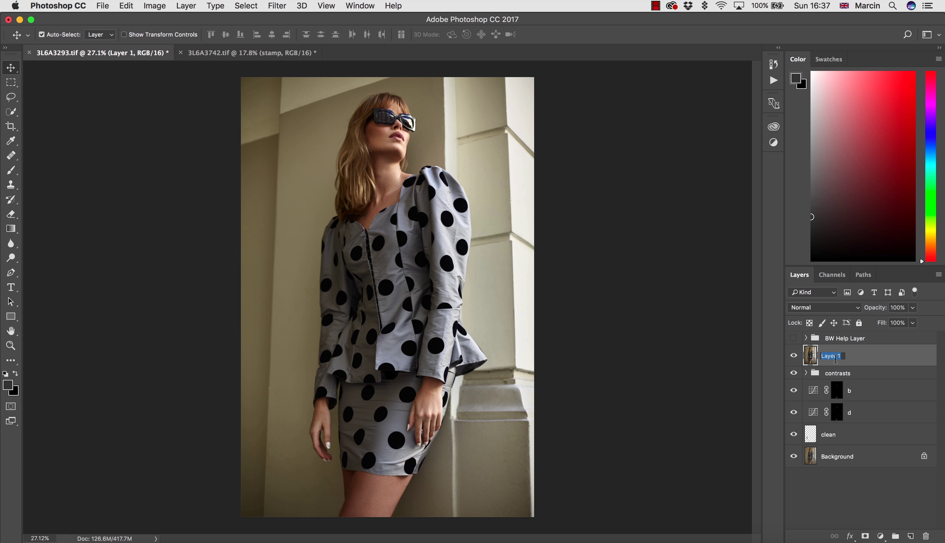
type("stamp")
key("Return")
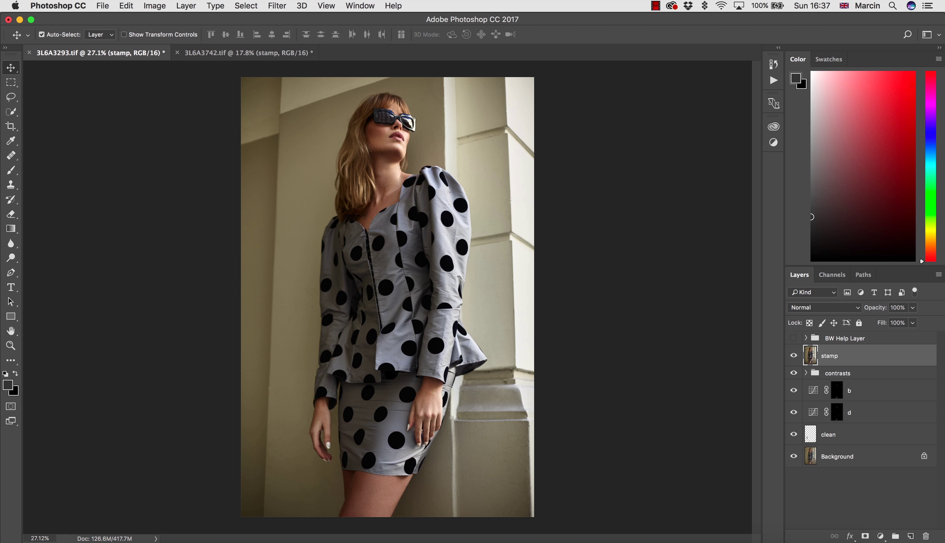
Convert the 'stamp' layer into a Smart Object from its context menu
right_click(848, 357)
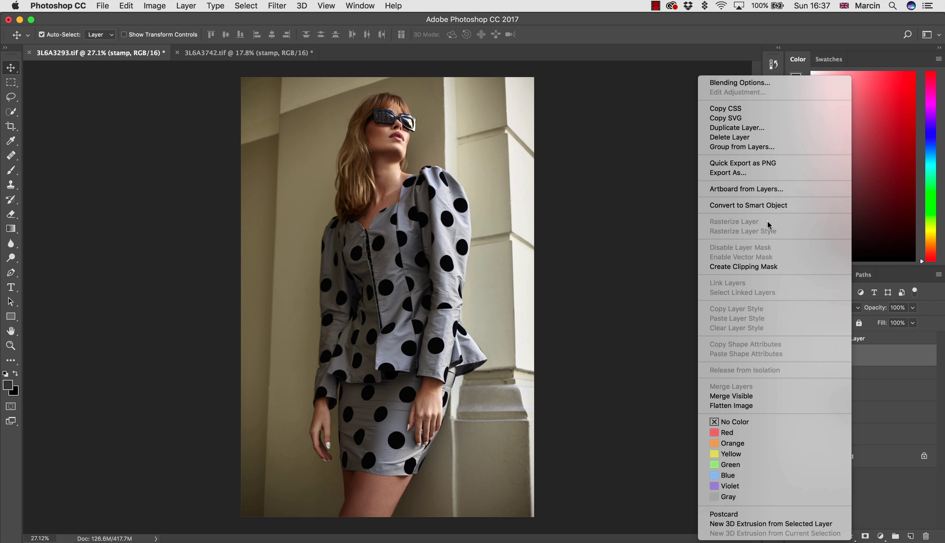
left_click(768, 206)
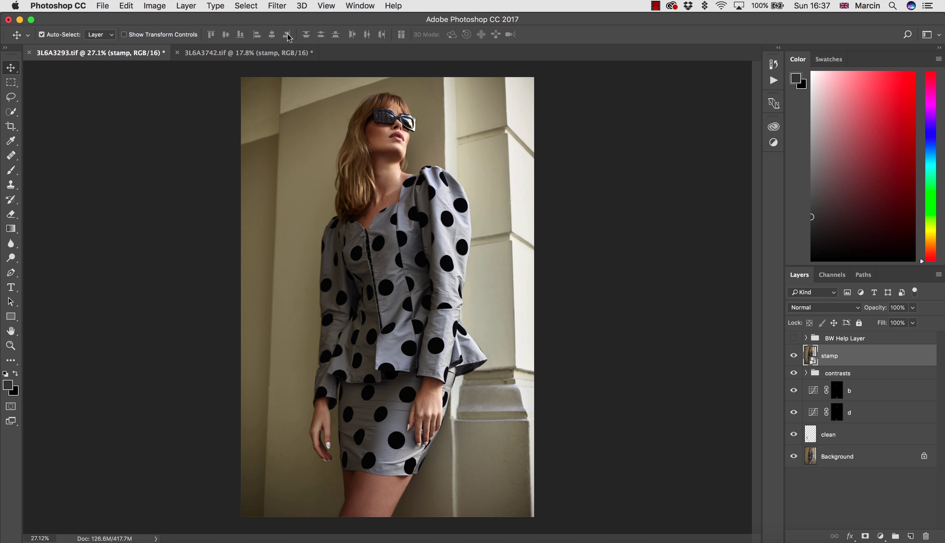
Apply the Camera Raw Filter to the stamp layer and enable Convert to Grayscale
left_click(275, 7)
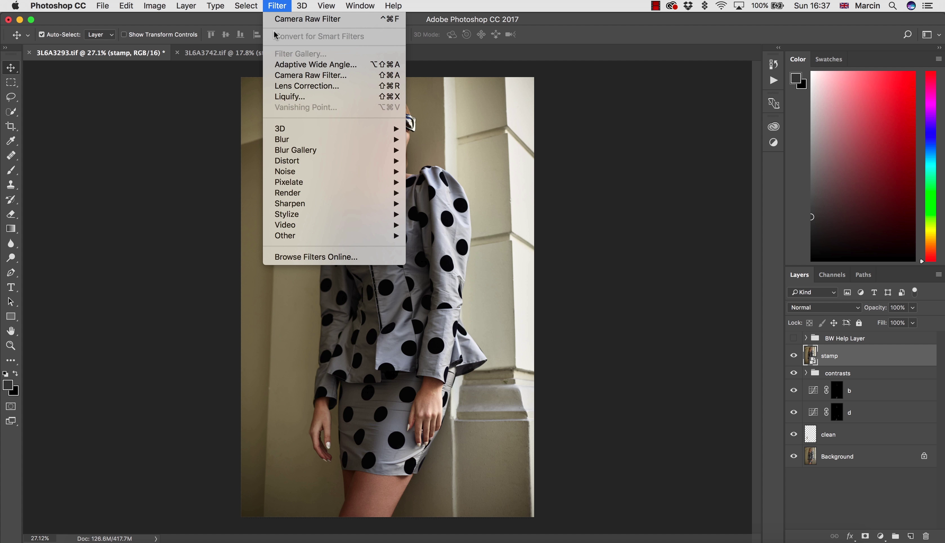
left_click(304, 78)
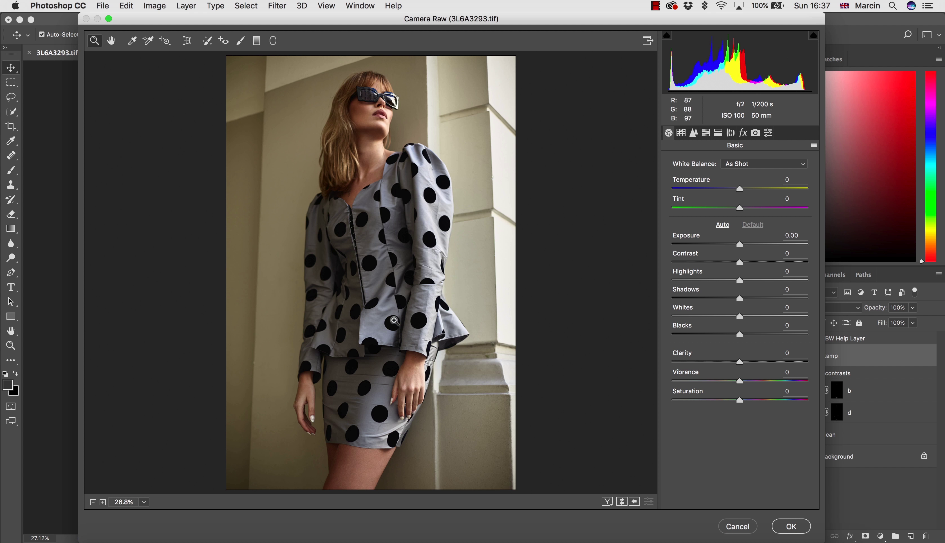
left_click(706, 133)
left_click(707, 161)
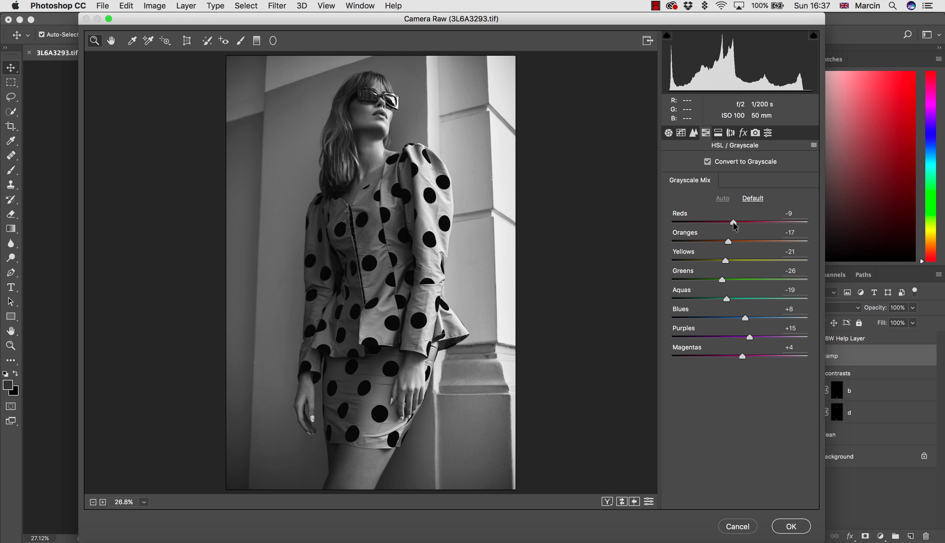
Set the grayscale mix to Reds -2 and Yellows -37
mouse_move(737, 226)
left_mouse_down()
mouse_move(701, 224)
mouse_move(751, 228)
mouse_move(701, 226)
mouse_move(733, 224)
left_mouse_up()
left_click(738, 222)
mouse_move(725, 260)
left_mouse_down()
mouse_move(770, 261)
mouse_move(678, 254)
mouse_move(789, 257)
mouse_move(678, 253)
mouse_move(684, 245)
mouse_move(755, 253)
mouse_move(711, 252)
mouse_move(715, 260)
left_mouse_up()
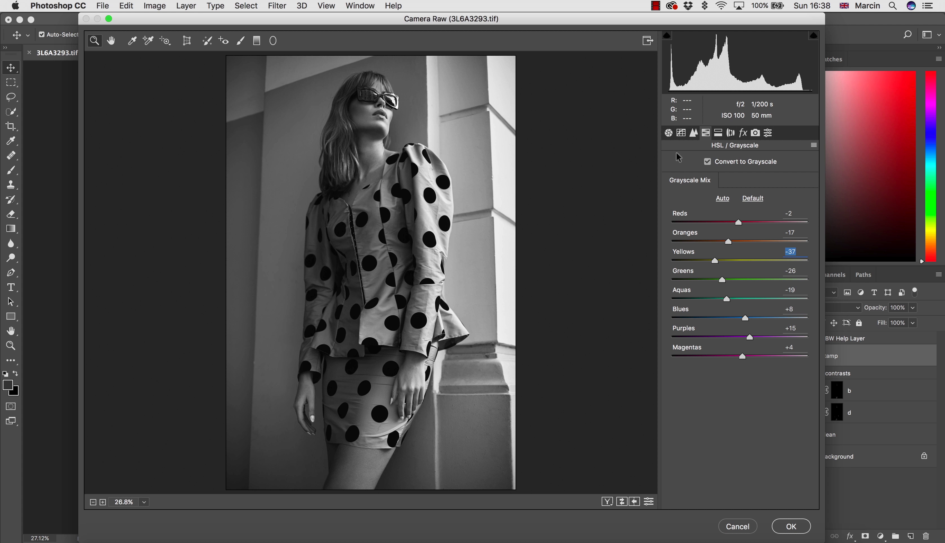
Rebalance the Shadows in the Basic panel and lighten the Yellows grayscale mix to -28
left_click(668, 133)
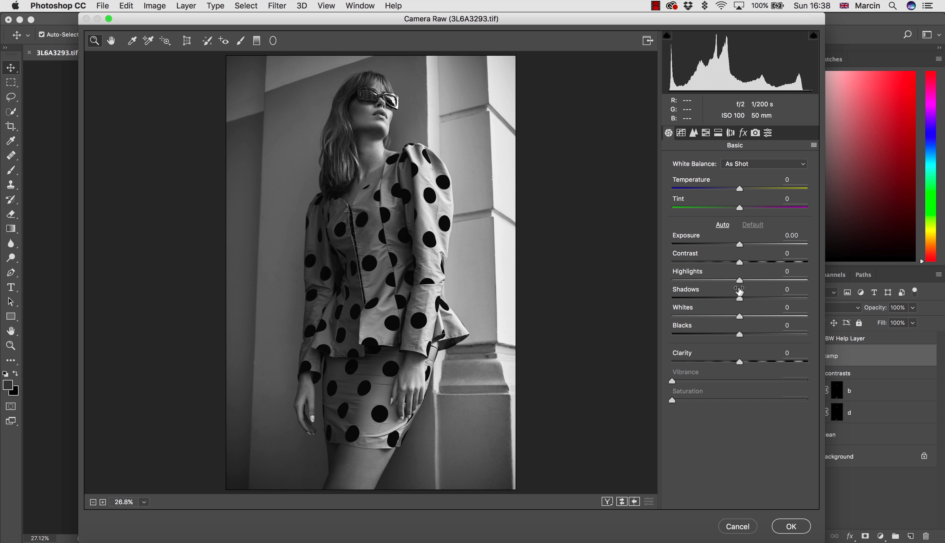
mouse_move(740, 303)
left_mouse_down()
mouse_move(728, 300)
mouse_move(753, 282)
mouse_move(748, 262)
mouse_move(736, 302)
left_mouse_up()
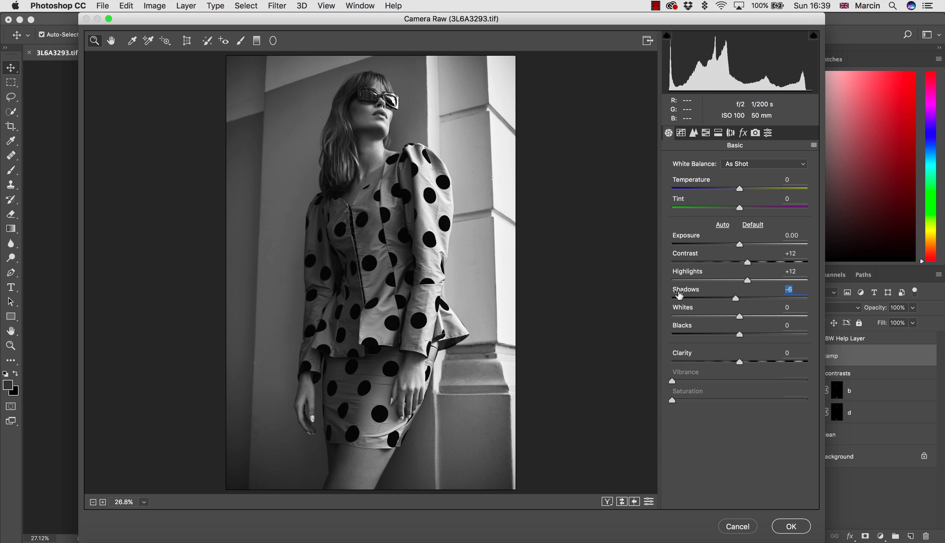
left_click_drag(738, 296, 741, 297)
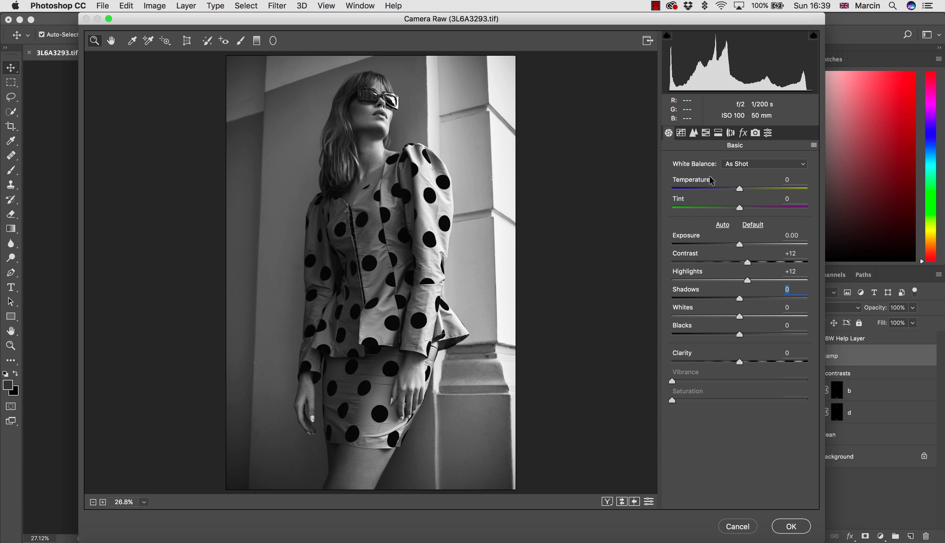
left_click(706, 133)
left_click_drag(715, 262, 721, 264)
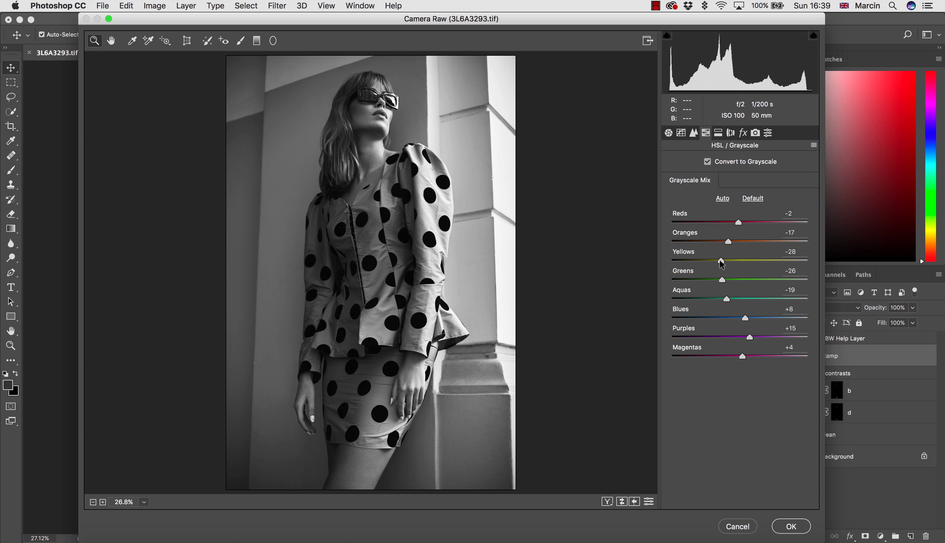
Brighten the shadows slightly and darken the Yellows grayscale mix to -38
left_click(670, 134)
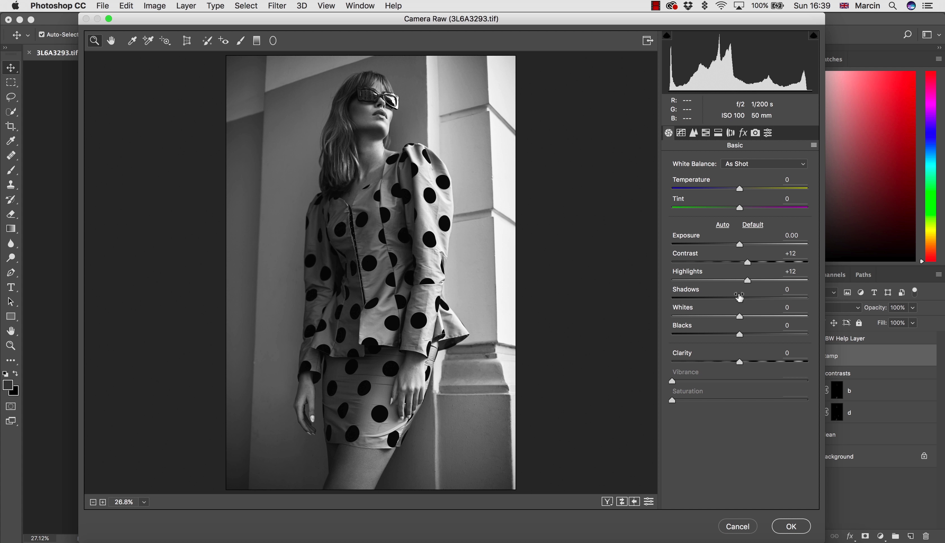
left_click_drag(743, 300, 746, 299)
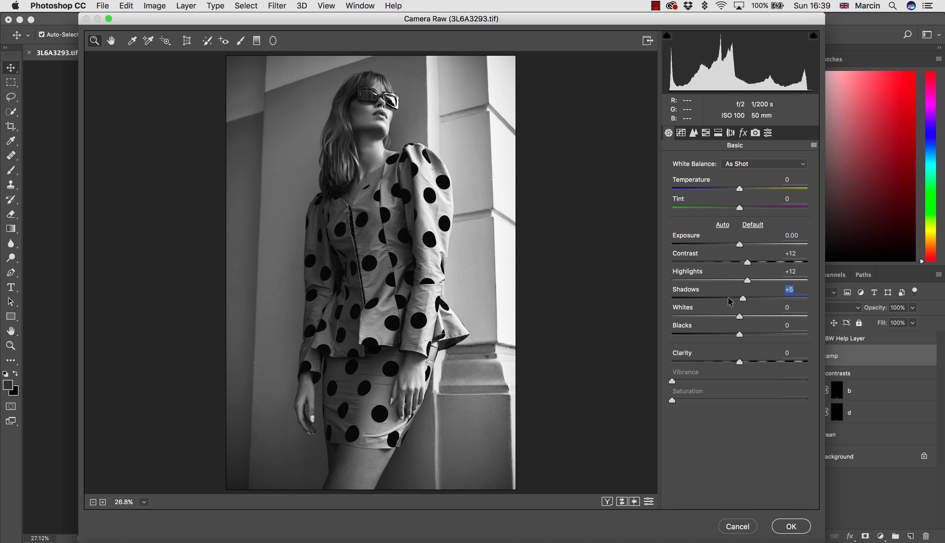
left_click(706, 133)
left_click_drag(715, 260, 713, 260)
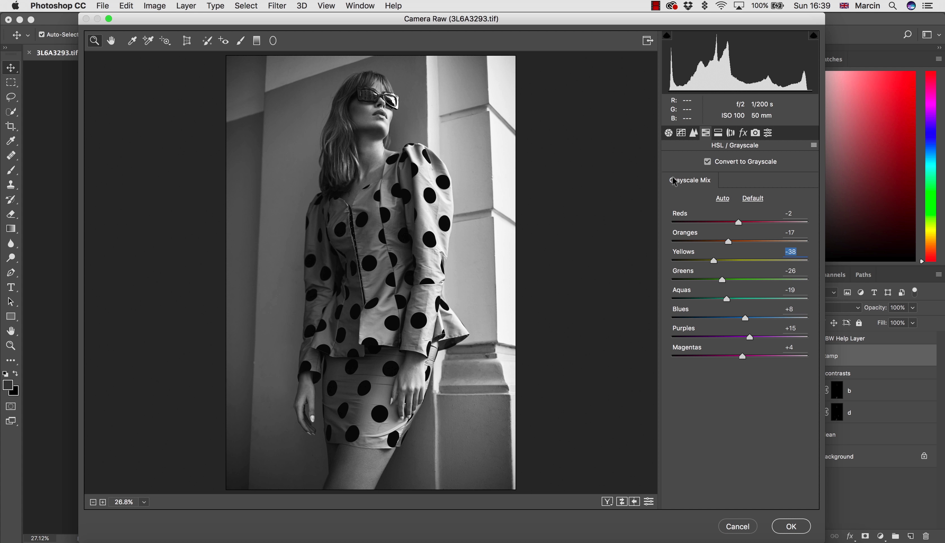
Tune basic tones to Exposure +0.10, Contrast +13, Highlights +17 and Shadows +3
left_click(669, 133)
left_click_drag(746, 299, 746, 299)
left_click_drag(747, 262, 752, 262)
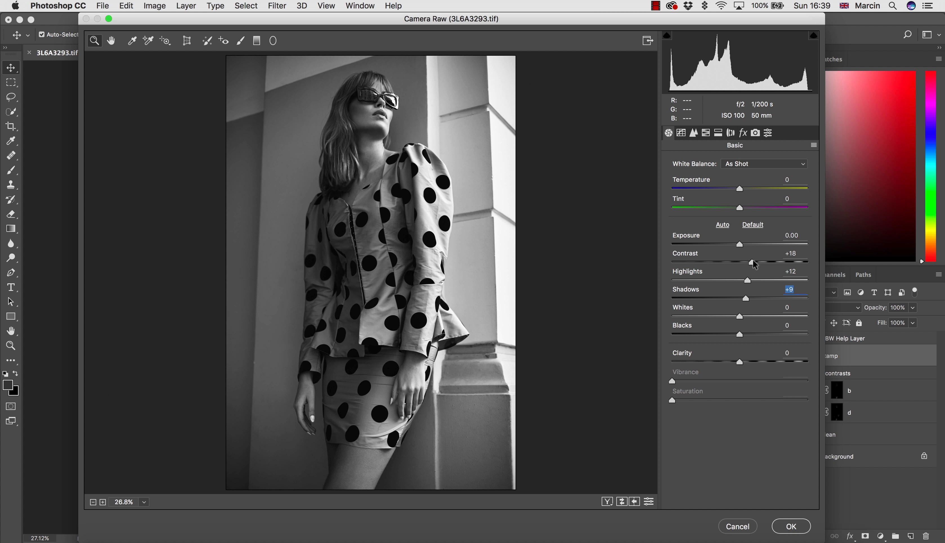
left_click(752, 261)
mouse_move(747, 298)
left_mouse_down()
mouse_move(721, 297)
mouse_move(743, 296)
left_mouse_up()
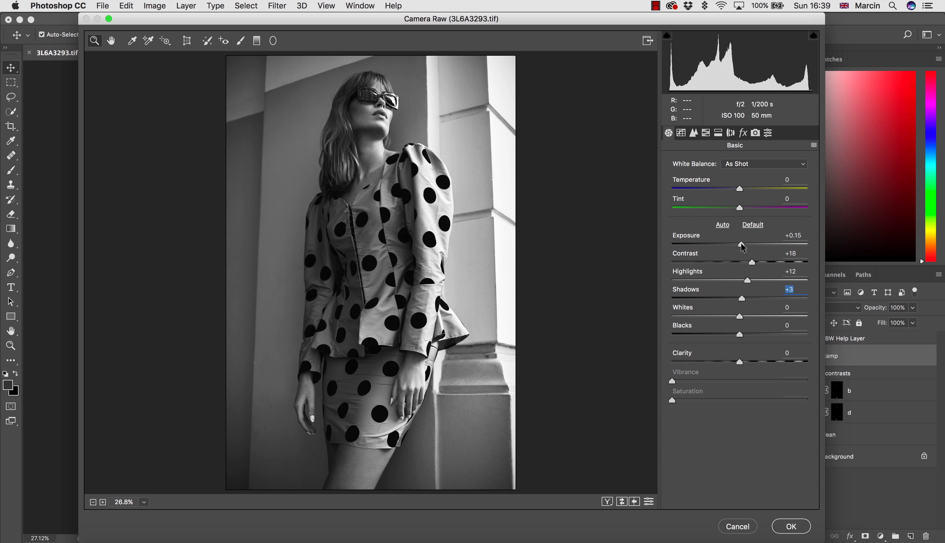
left_click_drag(741, 247, 743, 246)
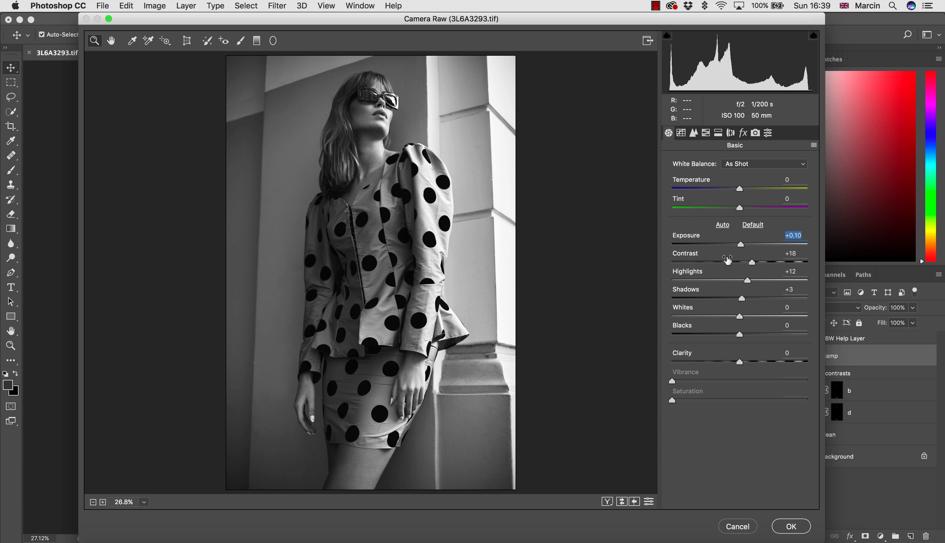
left_click_drag(751, 263, 751, 277)
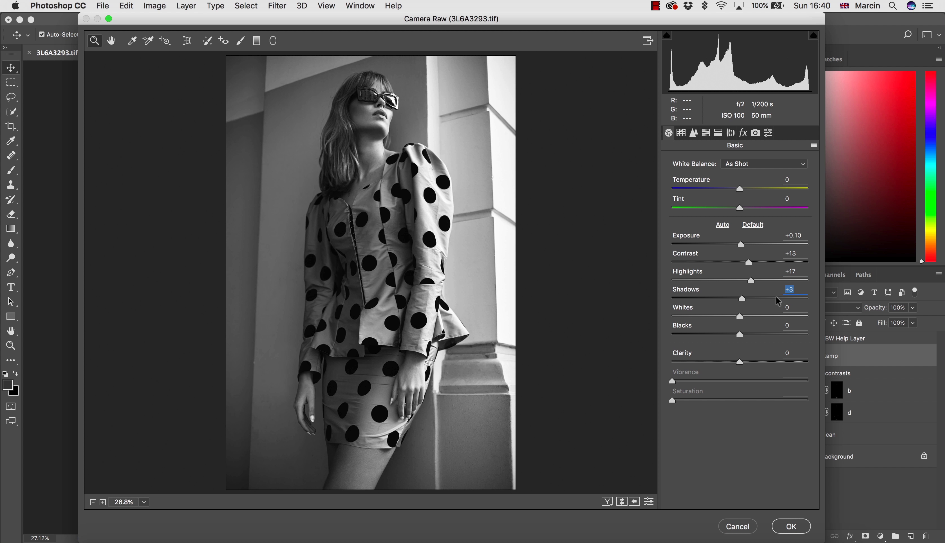
Reset Highlights and Contrast to 0 and fine-tune the Exposure
type("0")
left_click(790, 271)
type("0")
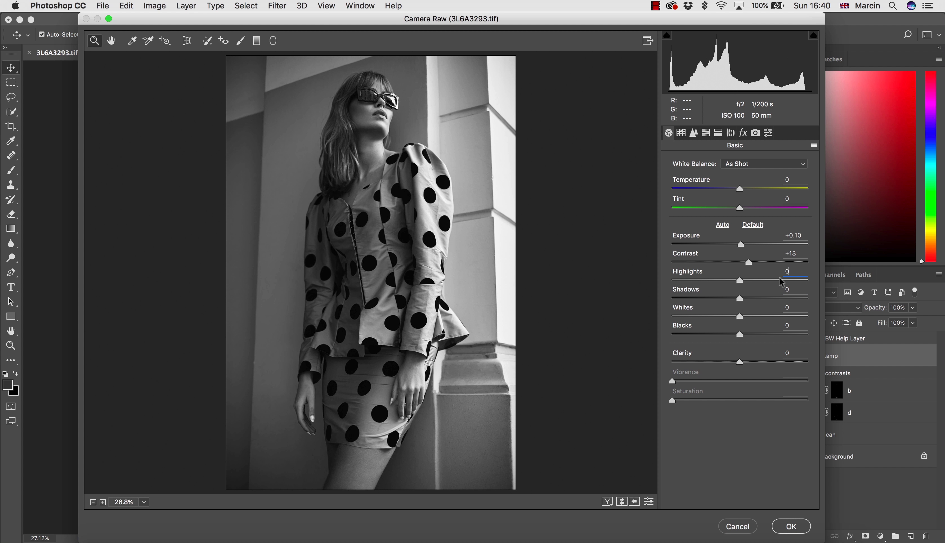
left_click(797, 252)
type("0")
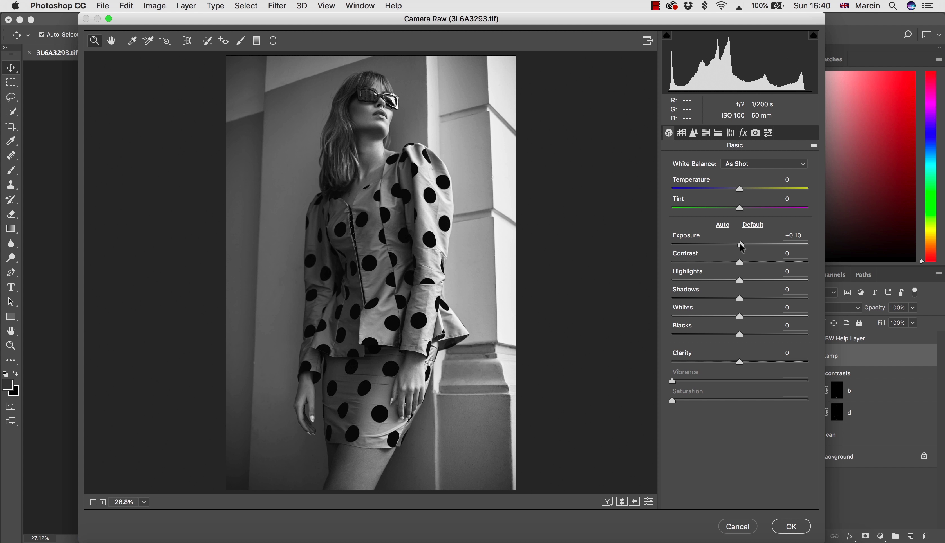
left_click_drag(740, 245, 742, 247)
Set Shadows +8, Contrast +8 and Blacks -15, then commit the Camera Raw filter
left_click_drag(741, 297, 746, 297)
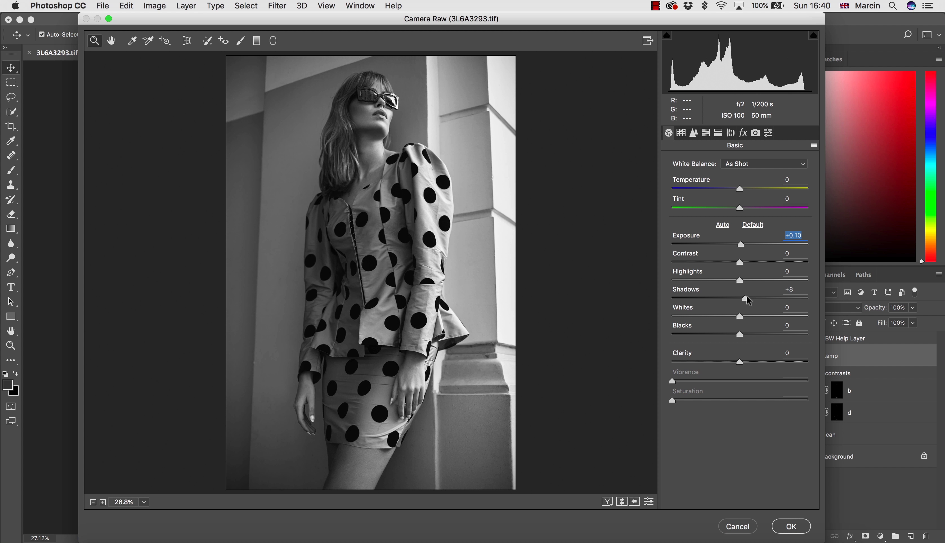
left_click_drag(744, 296, 743, 294)
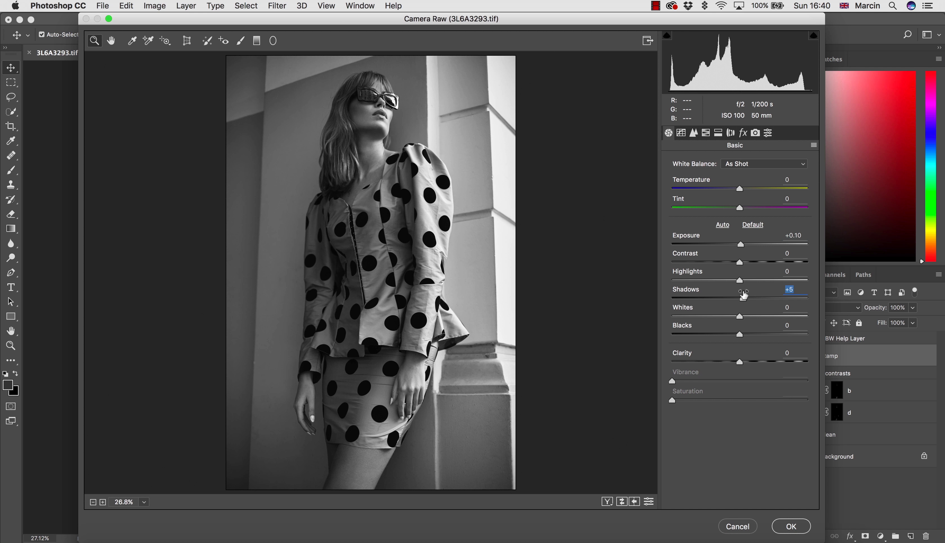
mouse_move(740, 262)
left_mouse_down()
mouse_move(753, 279)
mouse_move(746, 263)
left_mouse_up()
mouse_move(739, 334)
left_mouse_down()
mouse_move(698, 330)
mouse_move(728, 326)
left_mouse_up()
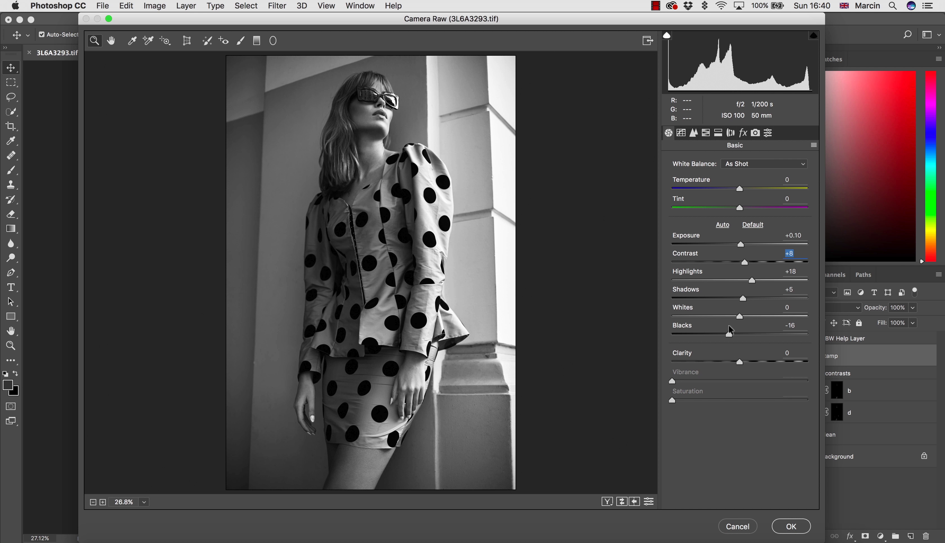
left_click(731, 332)
left_click_drag(743, 299, 744, 299)
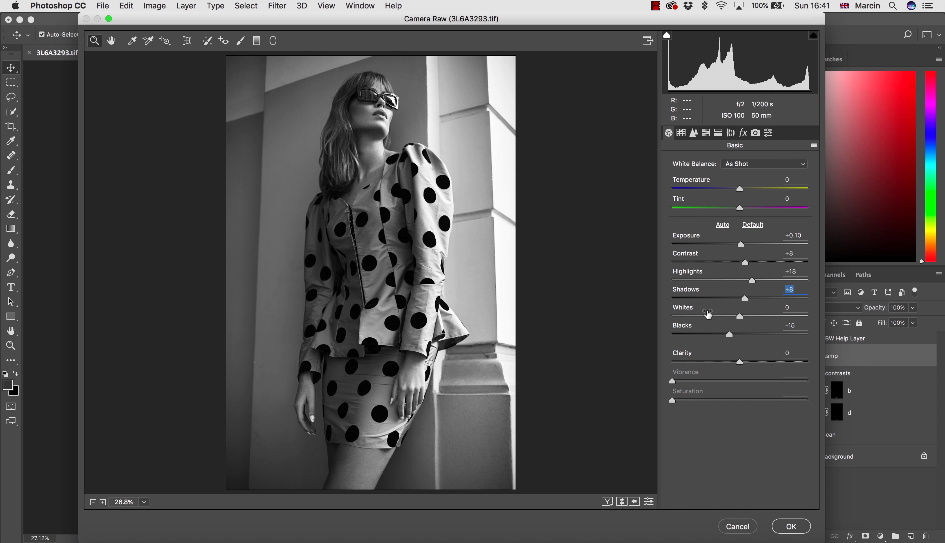
left_click(791, 527)
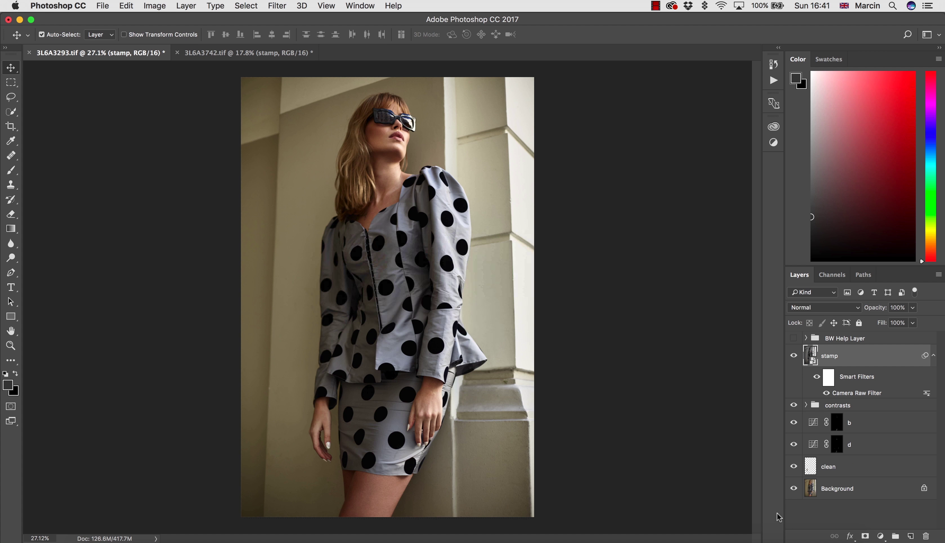
Compare the polka-dot photo against the black-and-white 3L6A3742 document, ending on the polka-dot photo
left_click(219, 56)
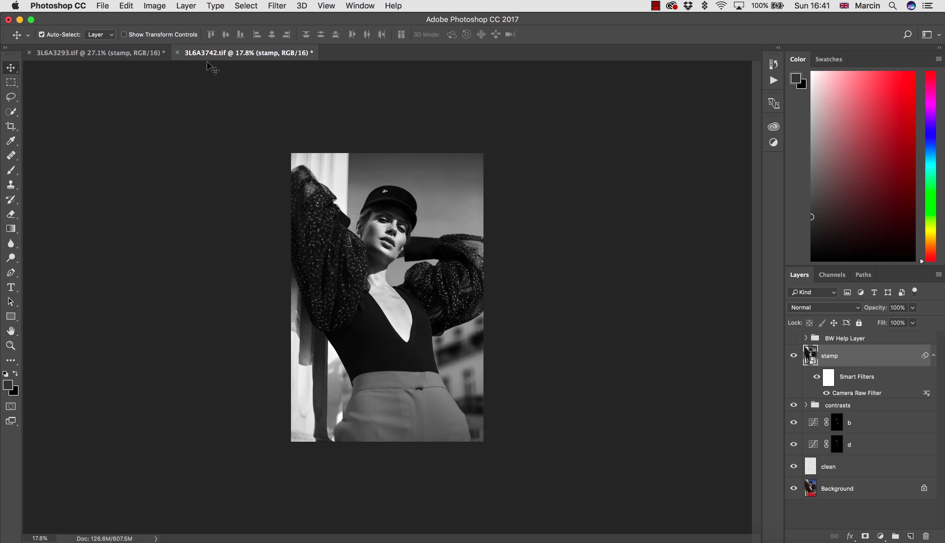
left_click(133, 56)
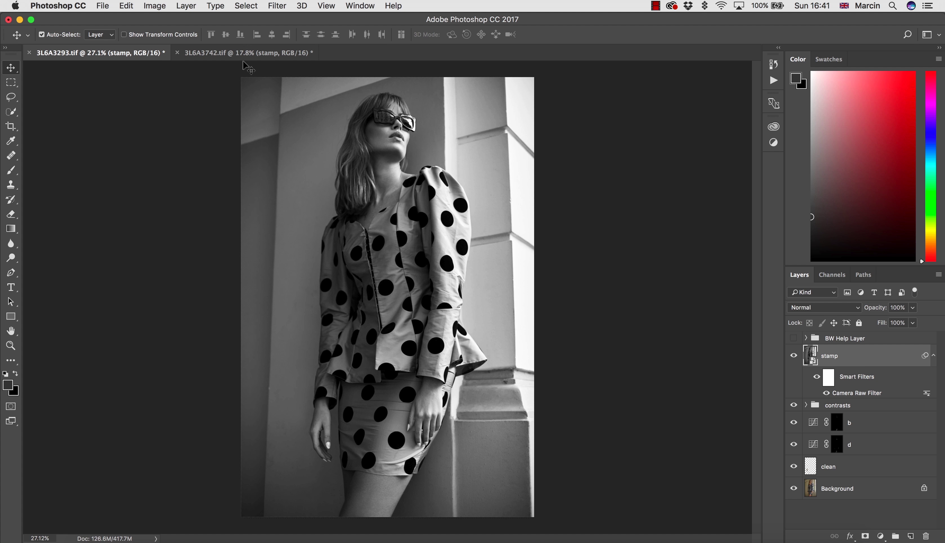
left_click(221, 55)
left_click(116, 55)
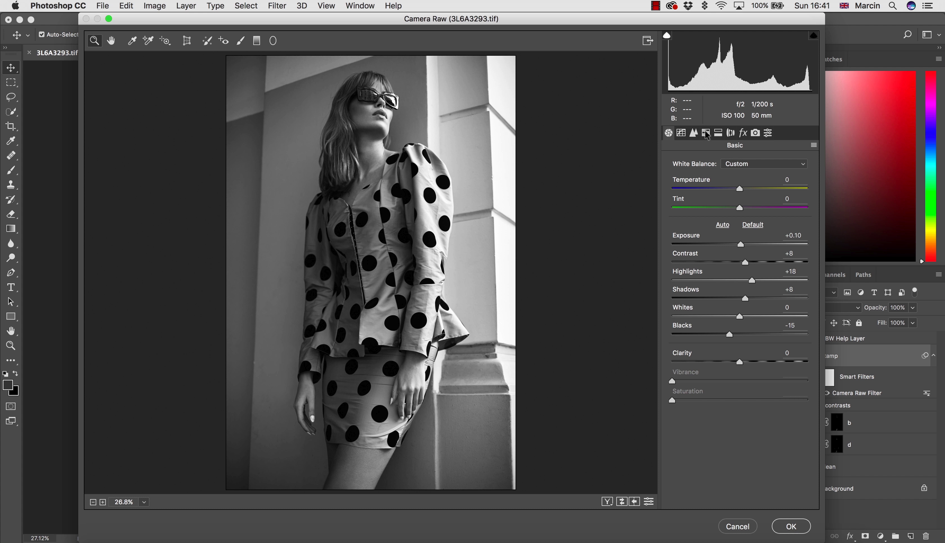
Darken the Yellows grayscale mix to -53, raise Highlights to +20, and reapply the filter
left_click(706, 132)
left_click_drag(702, 265, 705, 265)
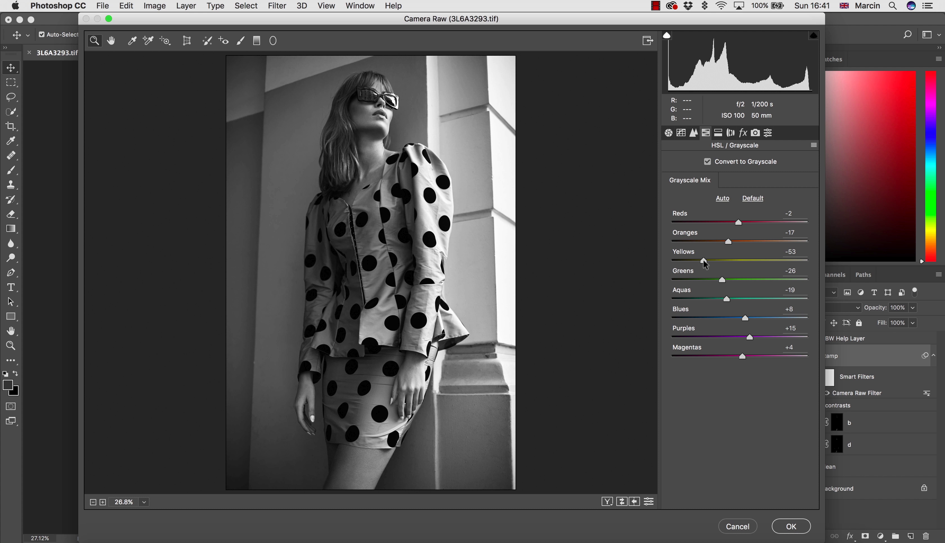
left_click(668, 132)
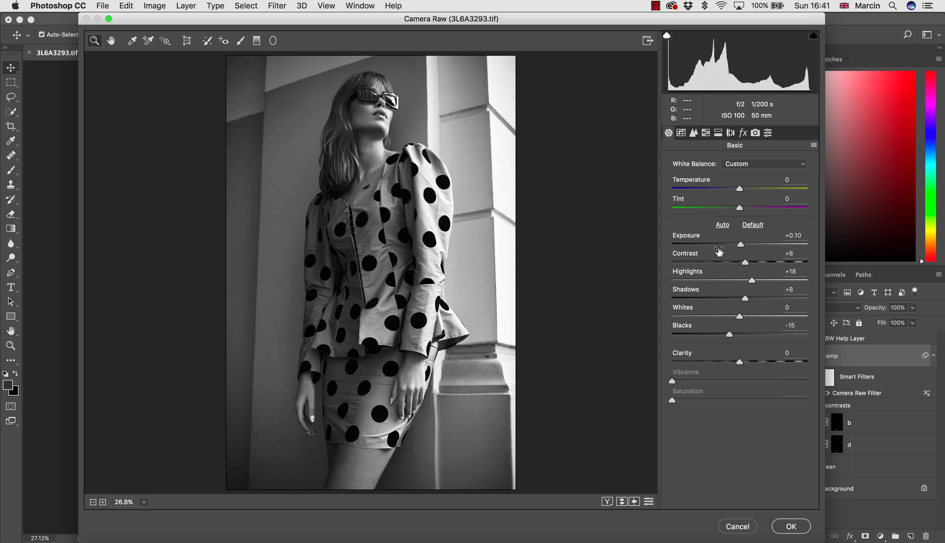
left_click_drag(752, 282, 752, 282)
left_click(792, 525)
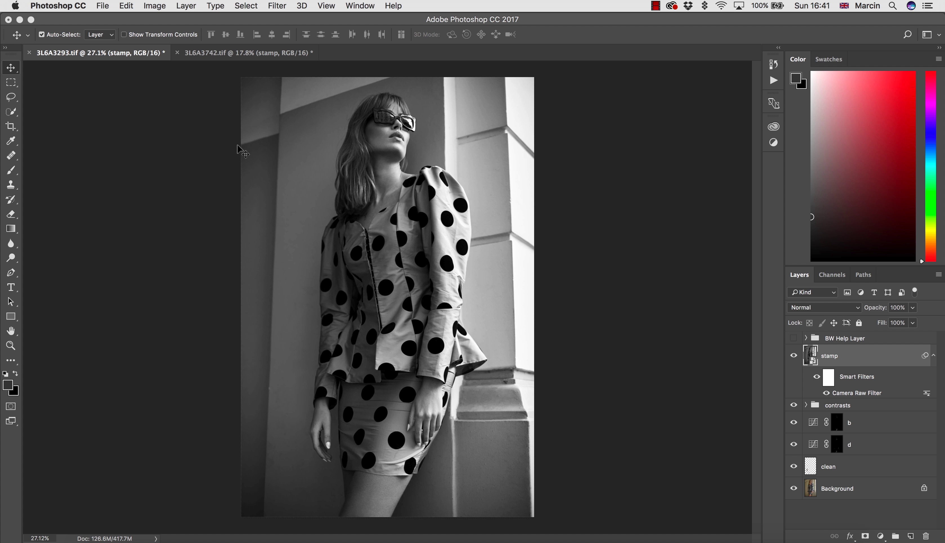
left_click(233, 54)
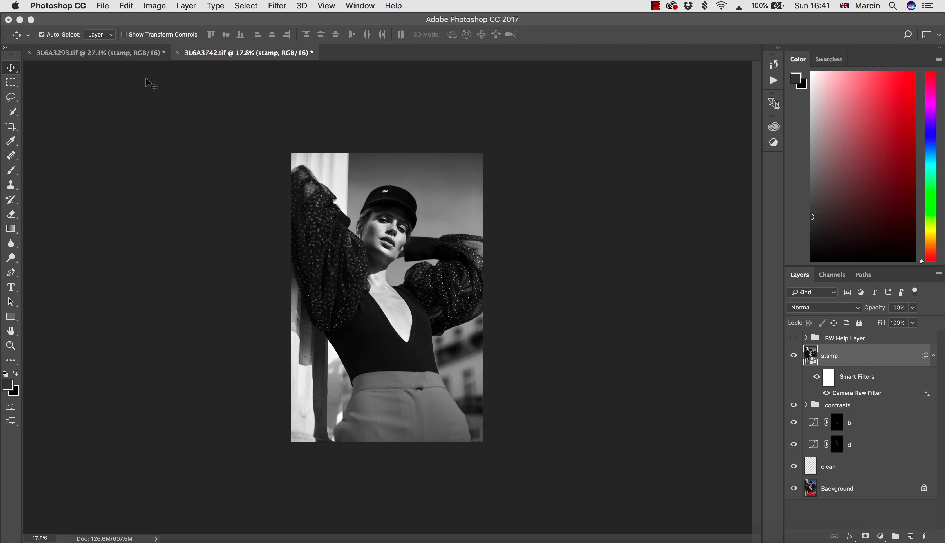
left_click(116, 54)
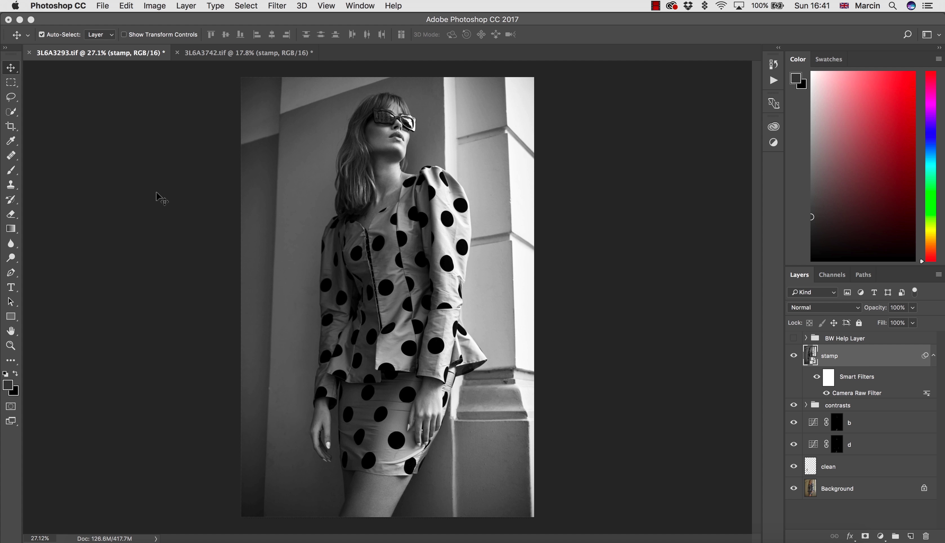